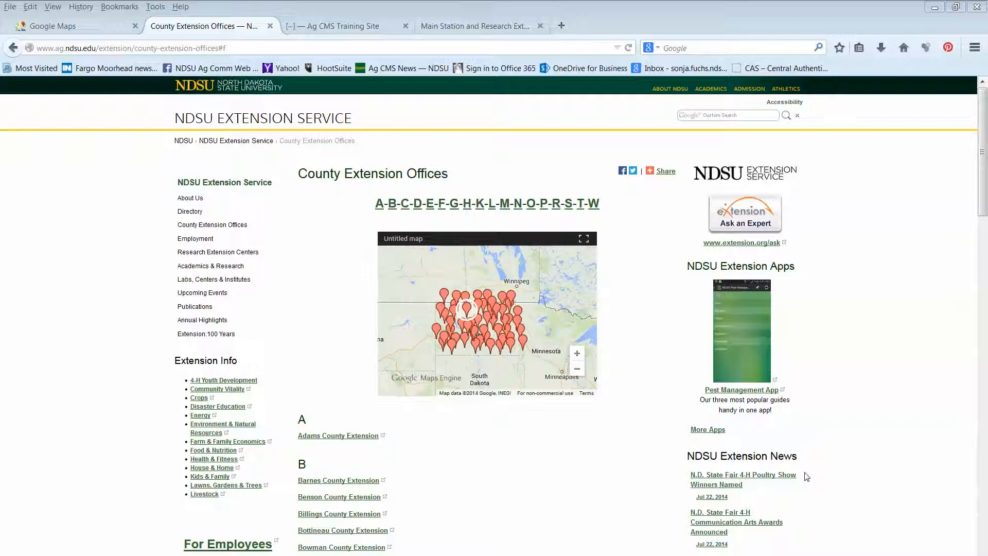
Zoom the County Extension Offices map in on North Dakota and open the Cavalier County marker's details
{"action": "left_click", "coordinate": [539, 509]}
{"action": "scroll", "coordinate": [539, 510], "scroll_direction": "down", "scroll_amount": 5}
{"action": "scroll", "coordinate": [539, 510], "scroll_direction": "up", "scroll_amount": 5}
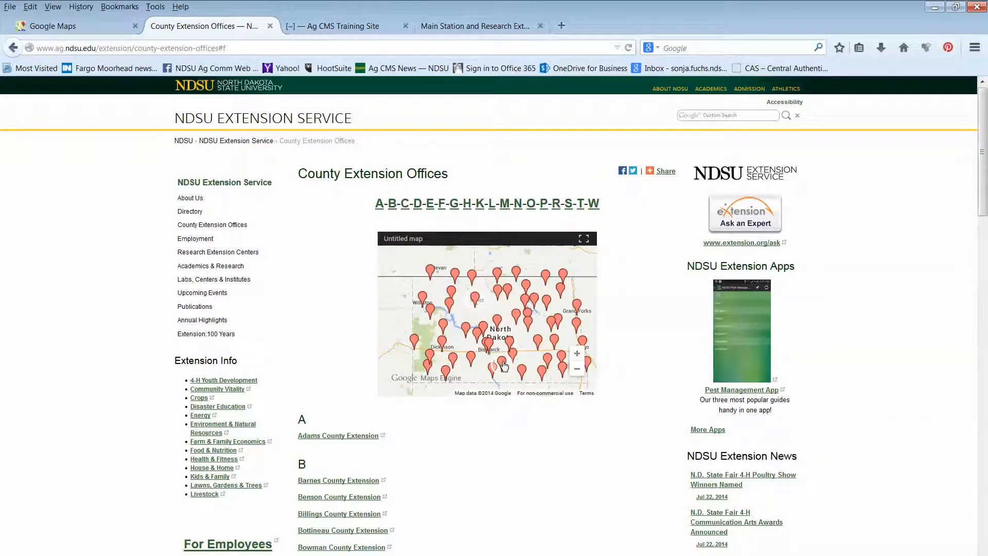
{"action": "left_click", "coordinate": [549, 277]}
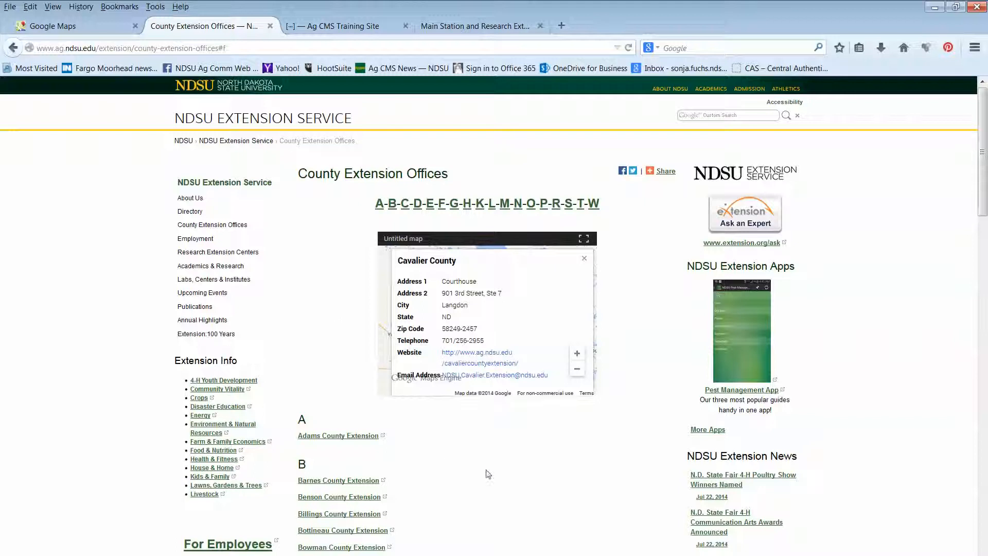
Go to the Main Station and Research Extension Centers page and view the Oakes Irrigation Site details on its map
{"action": "left_click", "coordinate": [483, 29]}
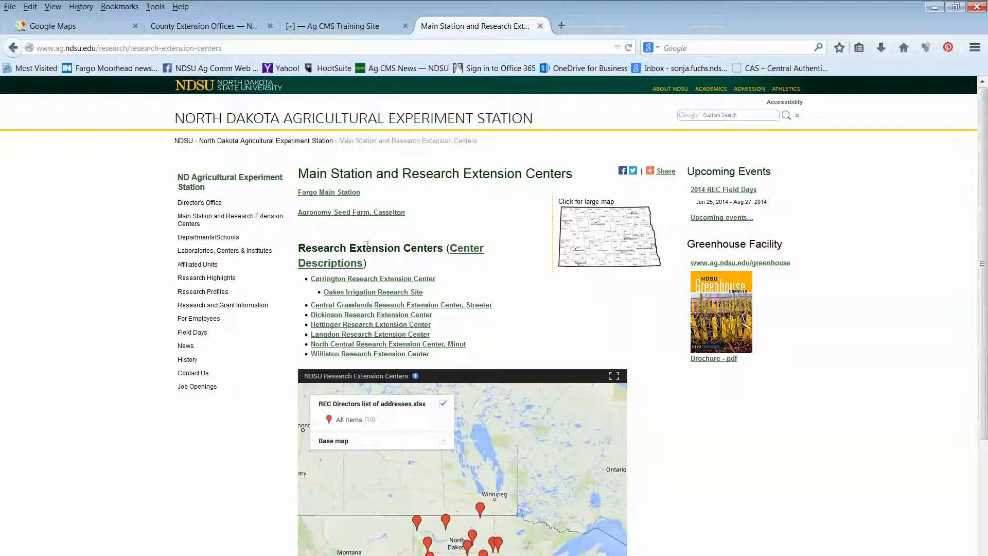
{"action": "left_click_drag", "start_coordinate": [295, 189], "coordinate": [515, 349]}
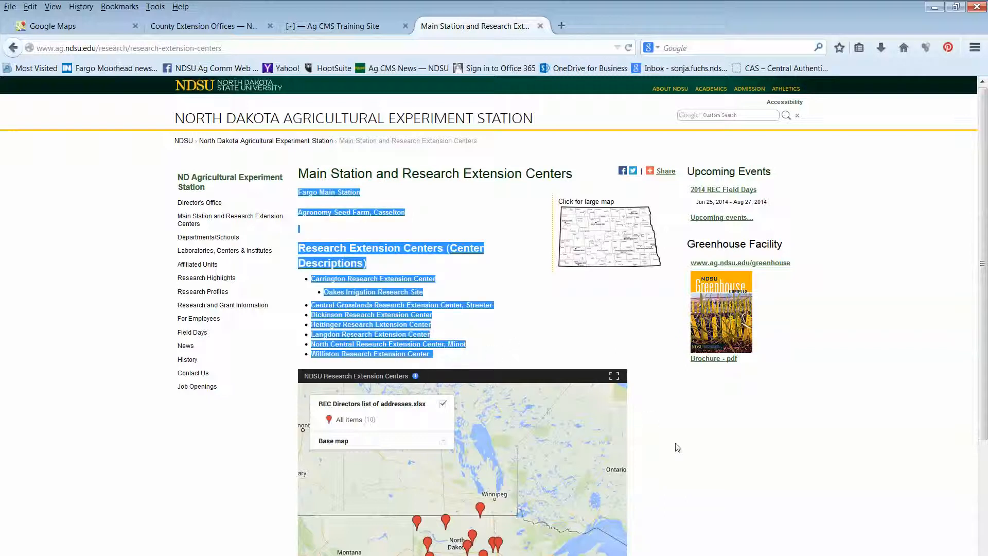
{"action": "left_click", "coordinate": [265, 457]}
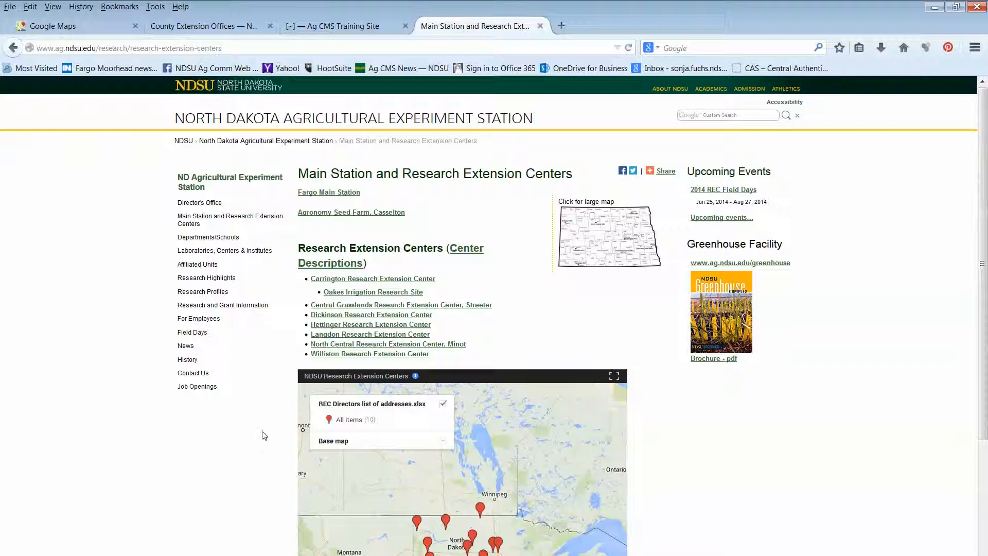
{"action": "key", "text": "ctrl+a"}
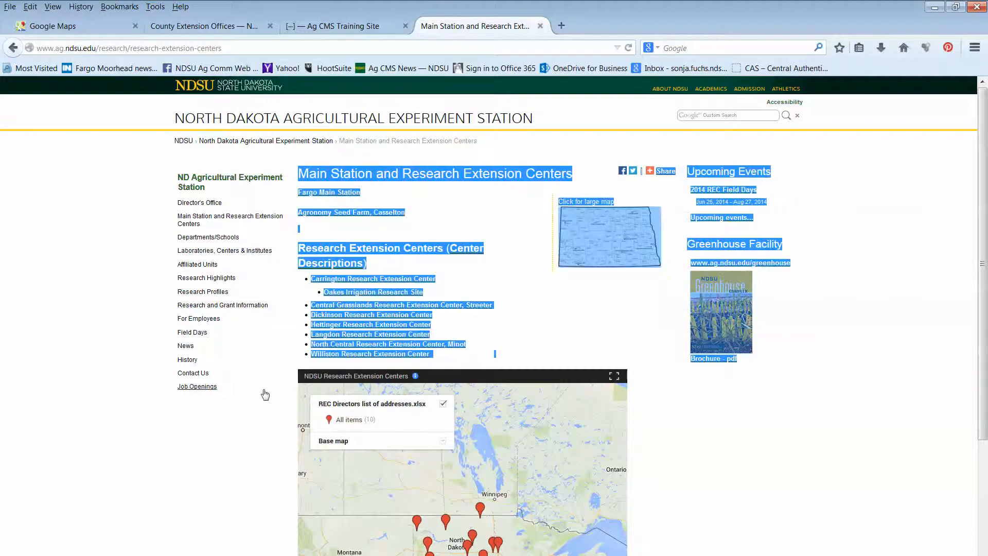
{"action": "scroll", "coordinate": [756, 546], "scroll_direction": "down", "scroll_amount": 3}
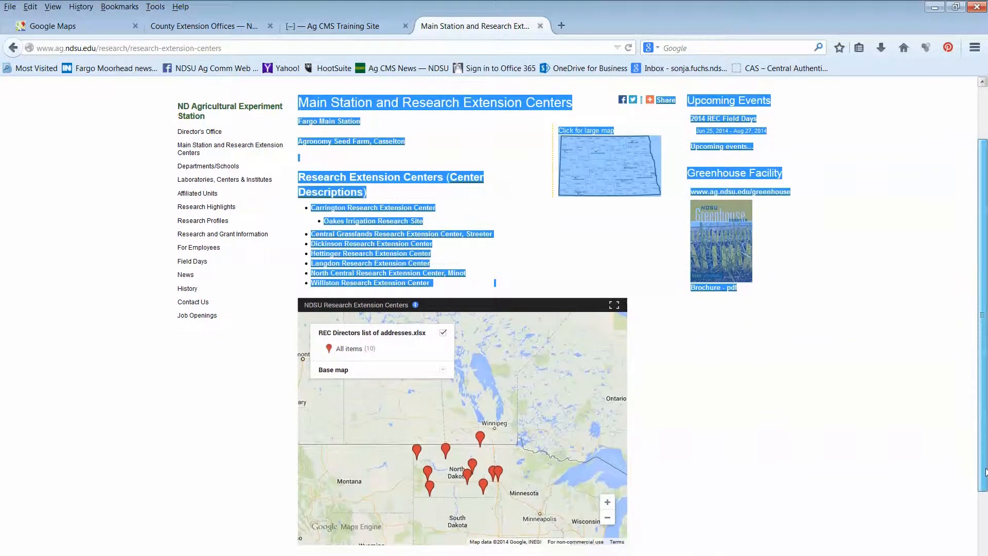
{"action": "left_click", "coordinate": [482, 487]}
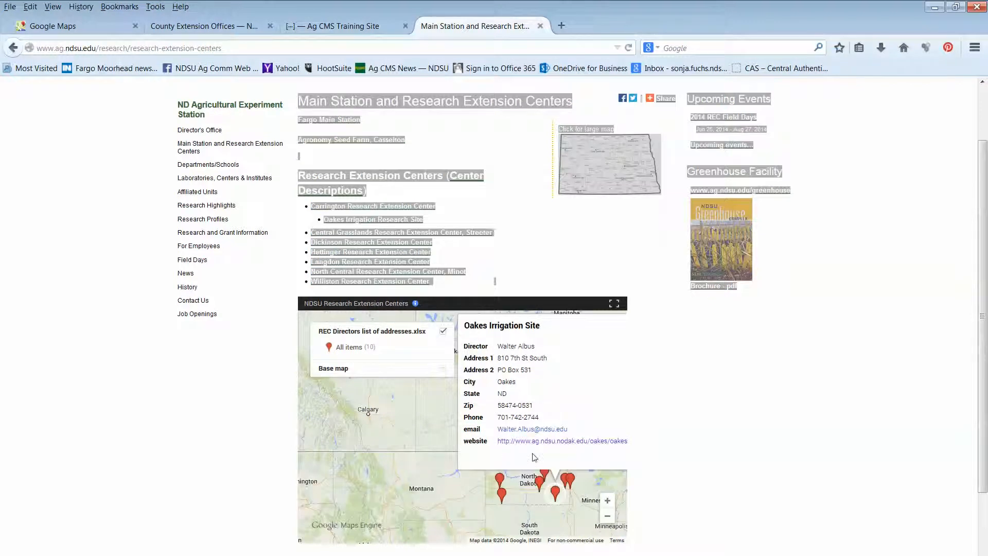
Close the open marker details and view those of the Williston Research Extension Center
{"action": "left_click", "coordinate": [317, 469]}
{"action": "left_click", "coordinate": [242, 476]}
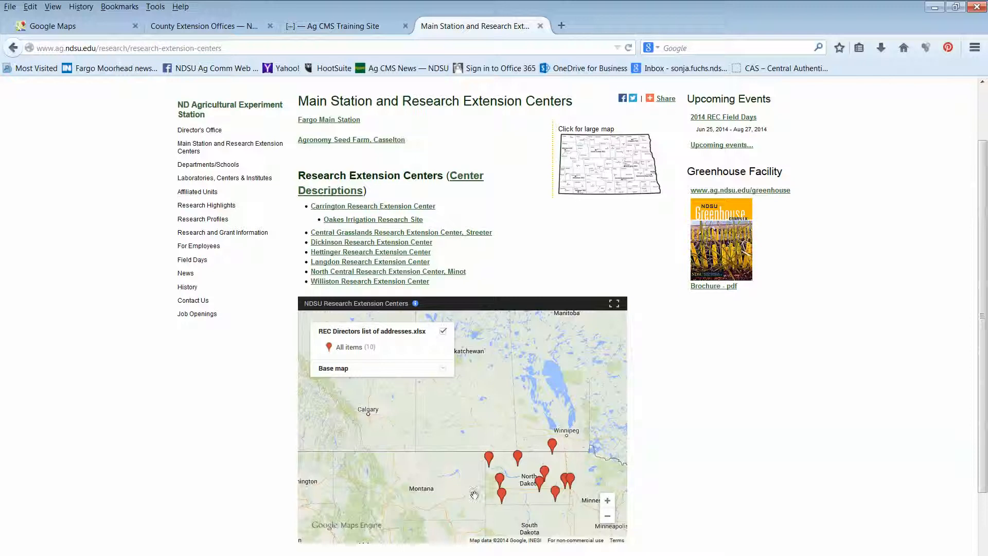
{"action": "left_click", "coordinate": [489, 459]}
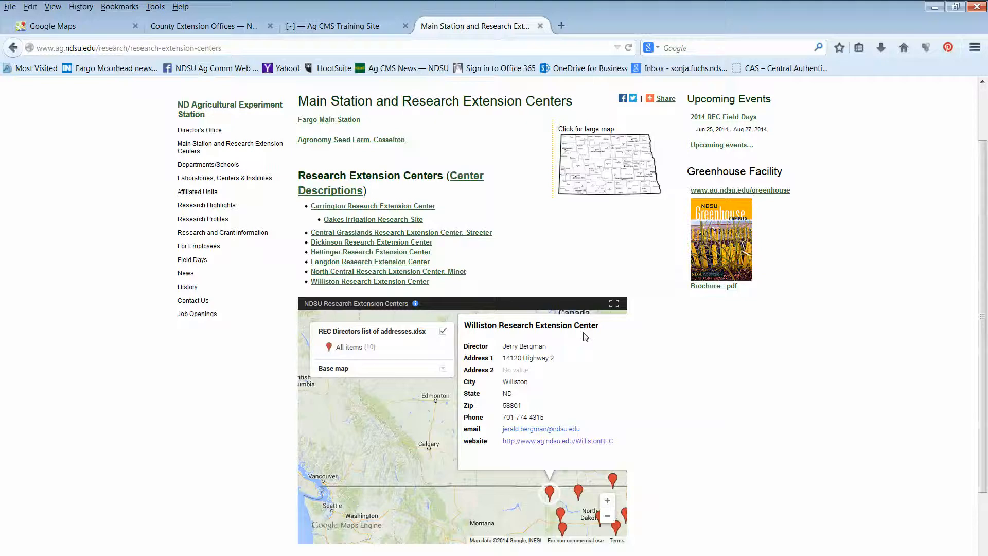
Switch to the REC directors address workbook in Excel and examine its header row, including REC Name, Address 1, Zip and Website
{"action": "left_click", "coordinate": [436, 555]}
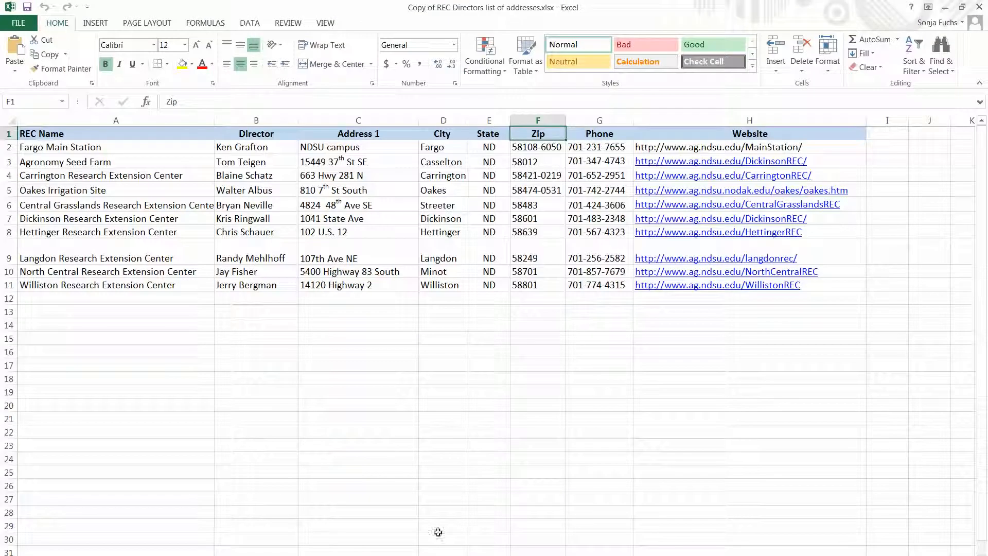
{"action": "left_click", "coordinate": [75, 134]}
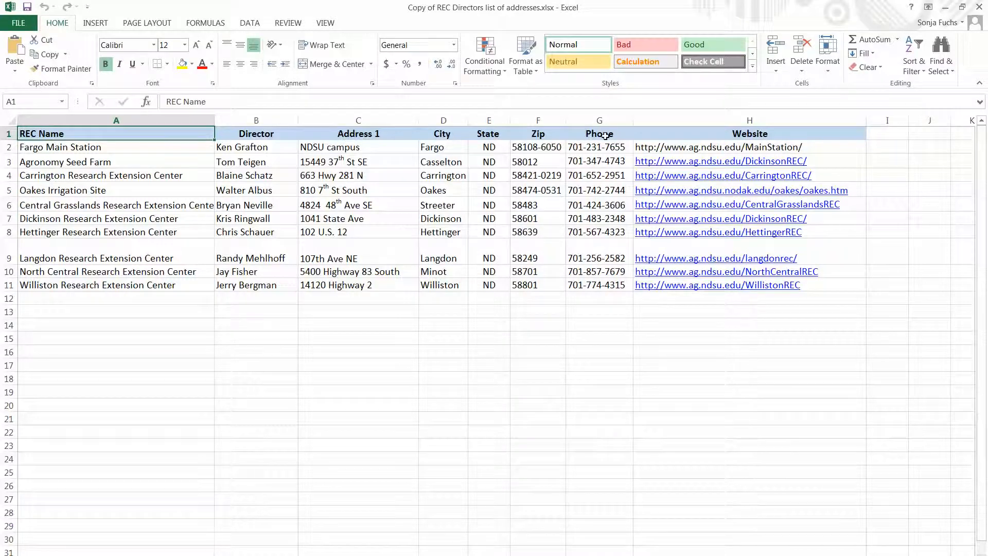
{"action": "left_click", "coordinate": [703, 136]}
{"action": "left_click", "coordinate": [609, 337]}
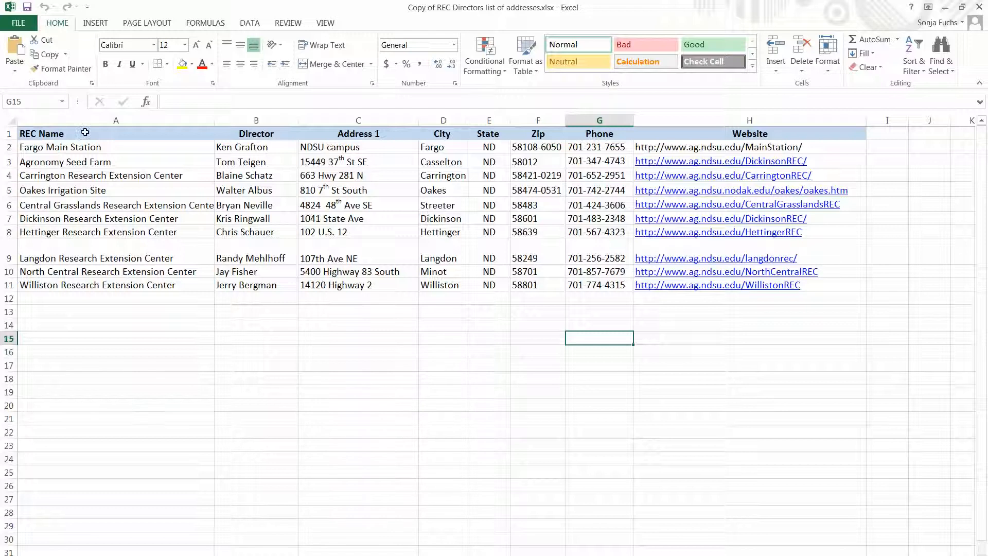
{"action": "left_click", "coordinate": [85, 132]}
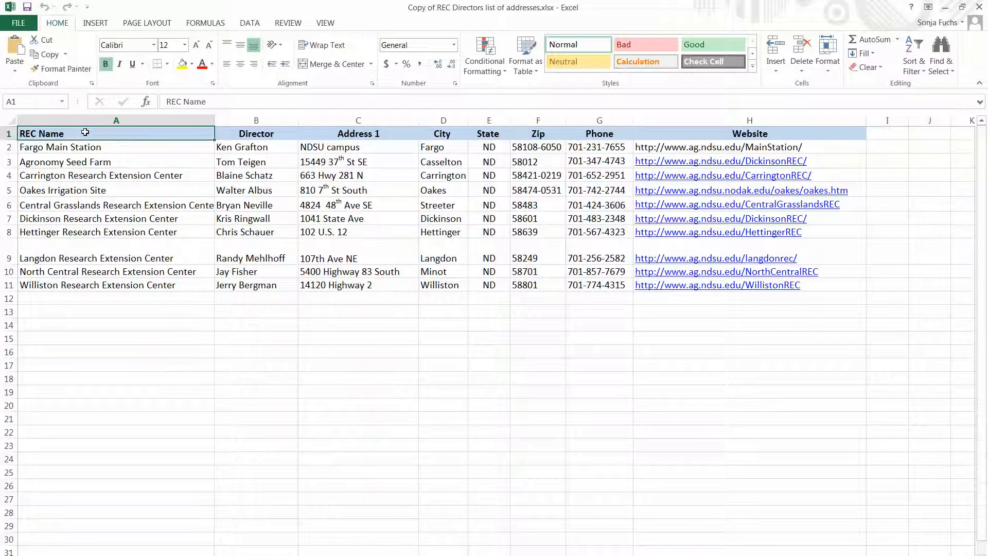
{"action": "left_click", "coordinate": [405, 133]}
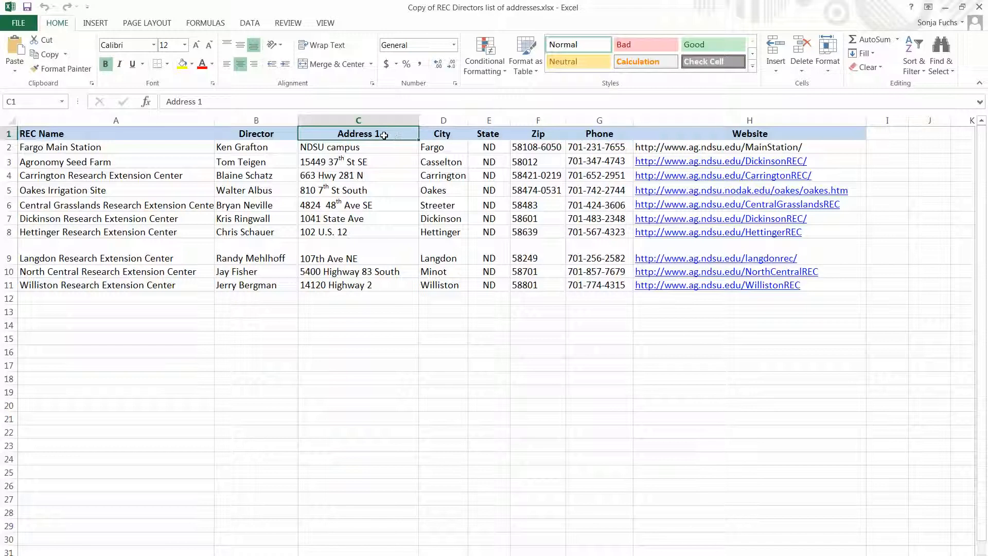
{"action": "left_click", "coordinate": [539, 135]}
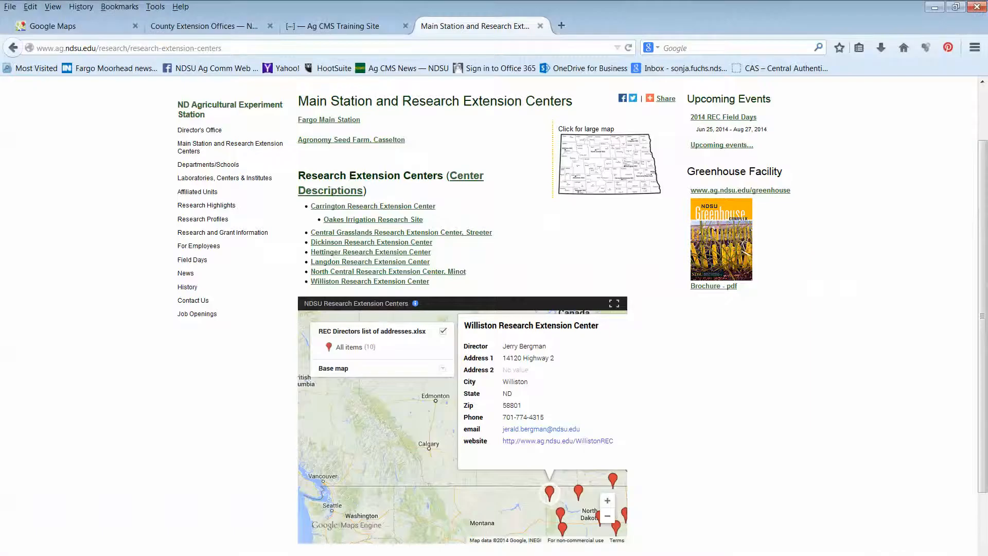
Switch to Google Maps in the browser and sign in with the first listed Google account
{"action": "left_click", "coordinate": [61, 26]}
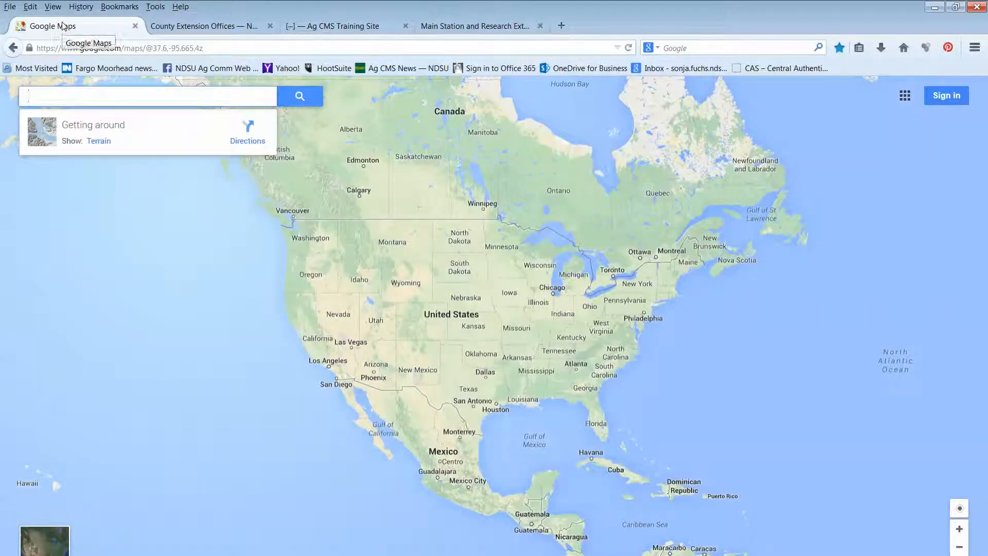
{"action": "left_click", "coordinate": [942, 101]}
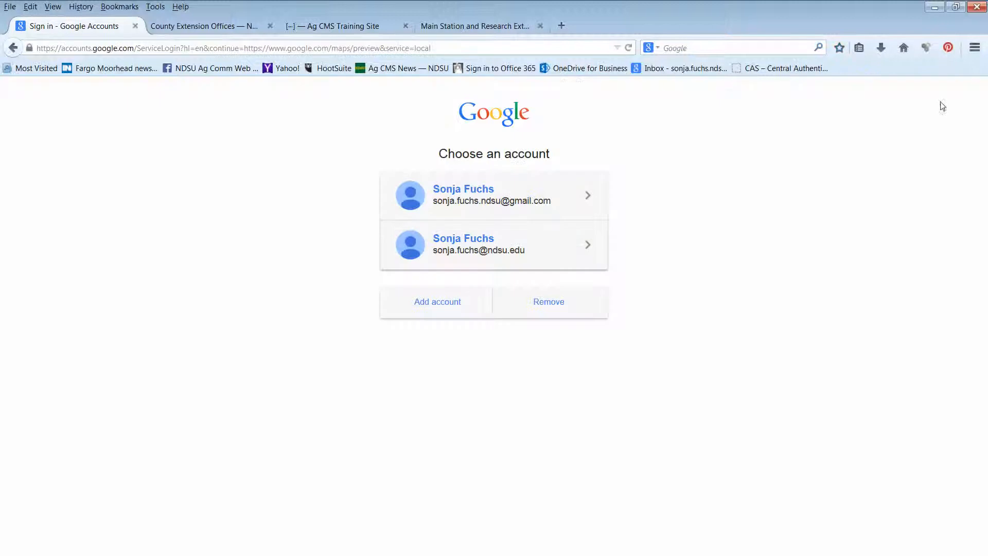
{"action": "left_click", "coordinate": [509, 201]}
{"action": "left_click", "coordinate": [491, 410]}
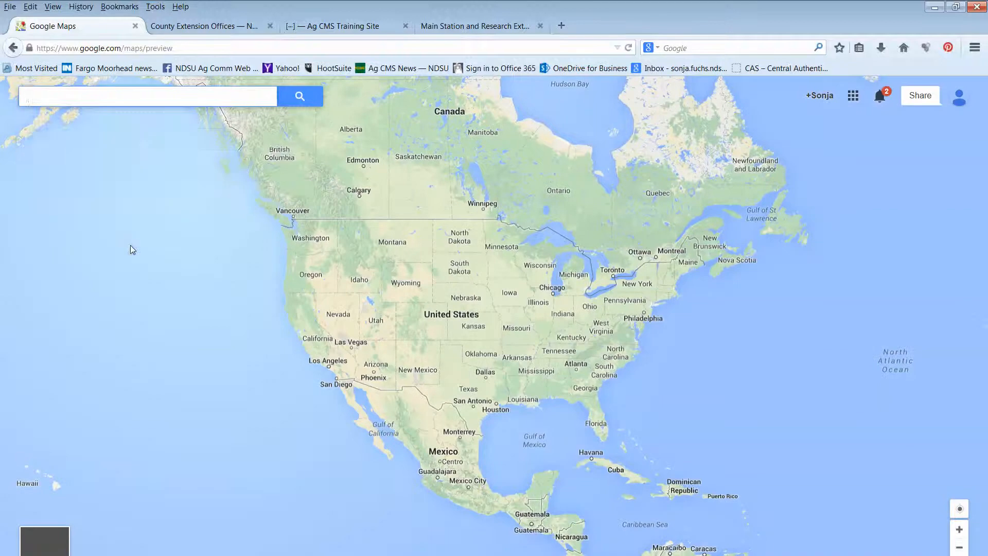
Create a new custom map and import "Copy of REC Directors list of addresses.xlsx" from the Desktop into its untitled layer
{"action": "left_click", "coordinate": [90, 161]}
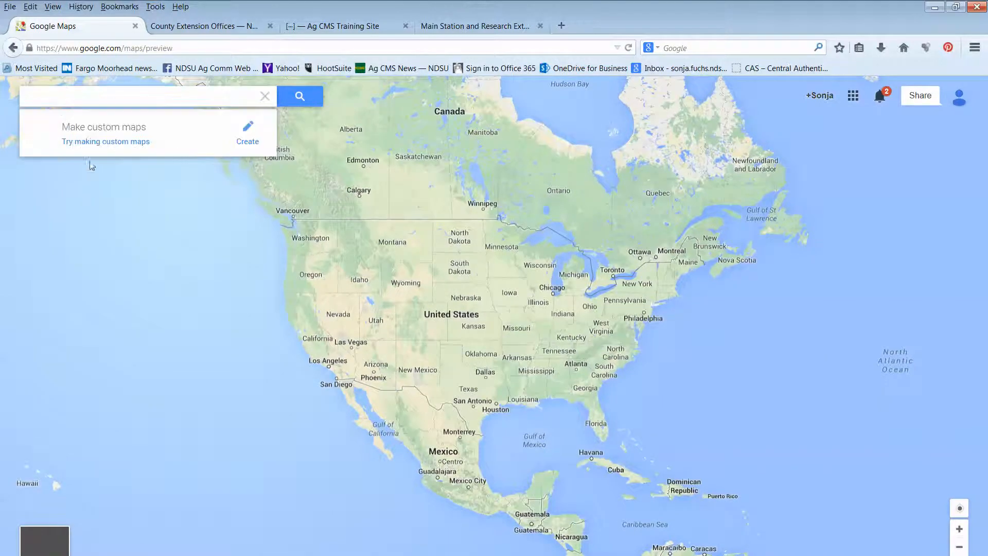
{"action": "left_click", "coordinate": [249, 134]}
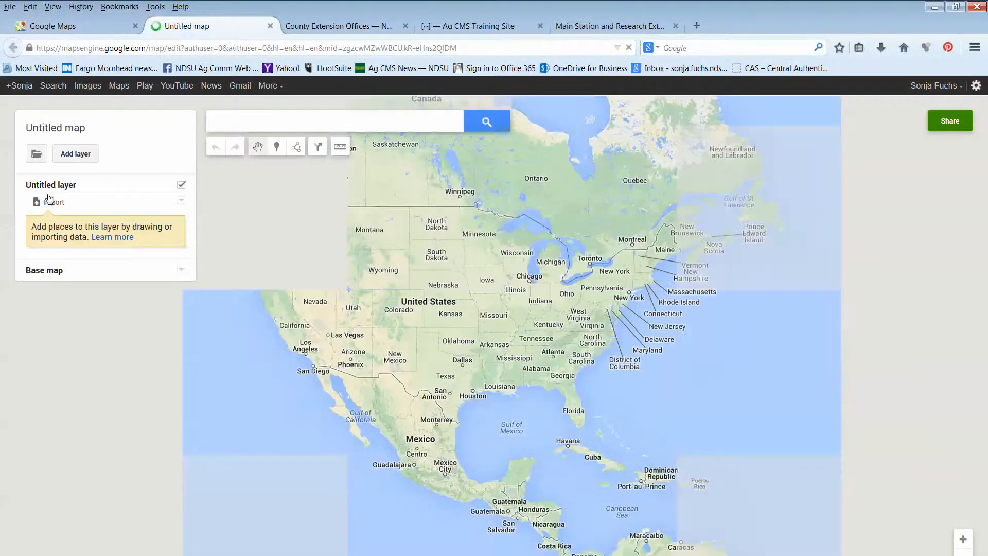
{"action": "left_click", "coordinate": [49, 204]}
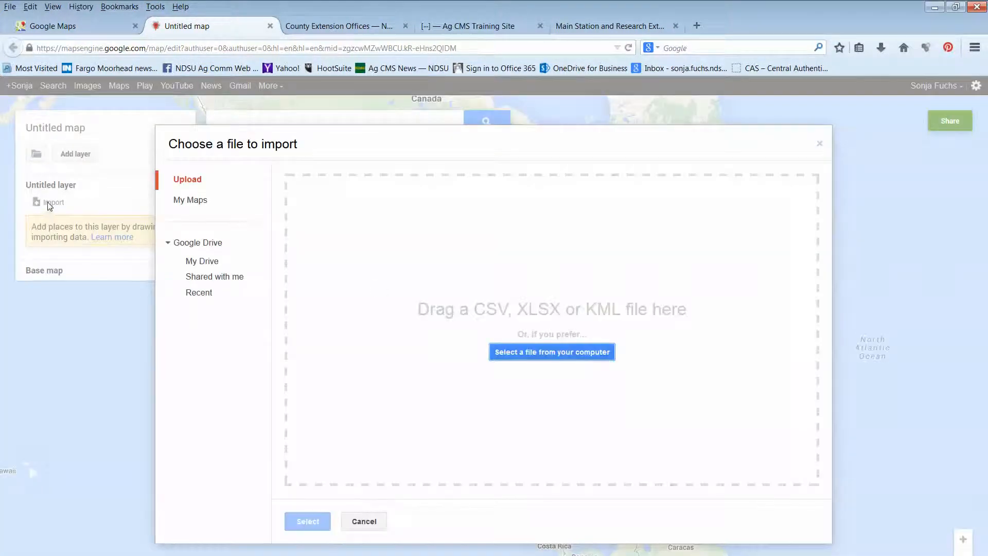
{"action": "left_click", "coordinate": [519, 355]}
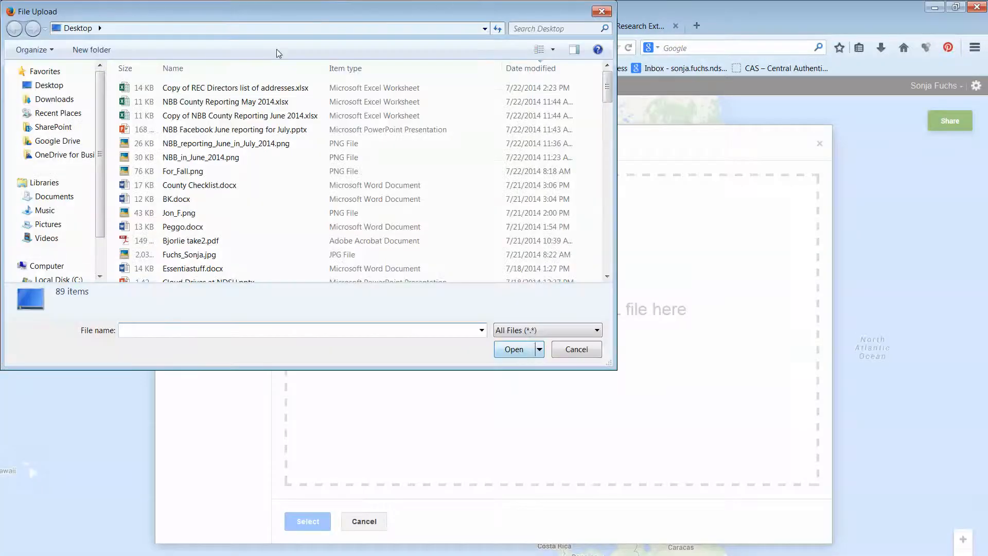
{"action": "left_click", "coordinate": [232, 88]}
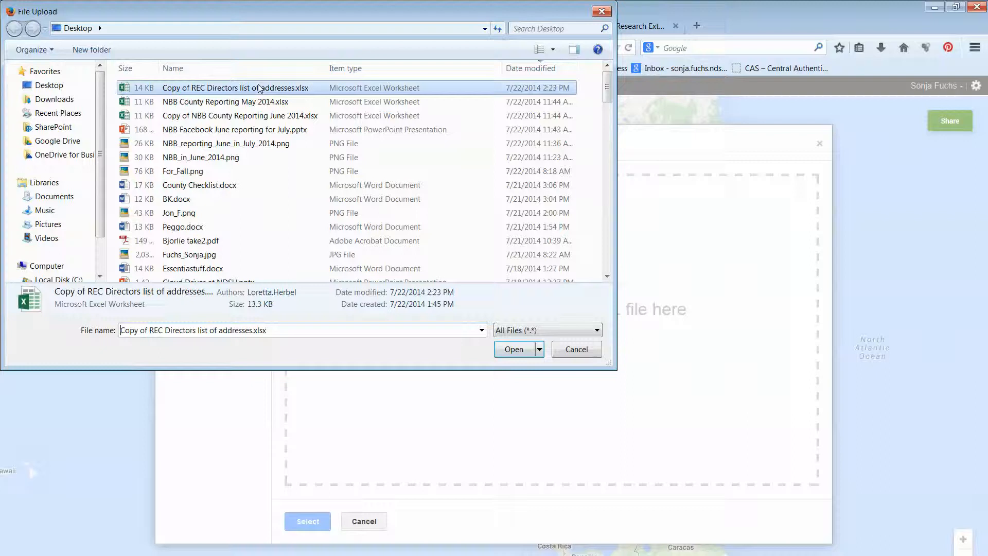
{"action": "left_click", "coordinate": [507, 349]}
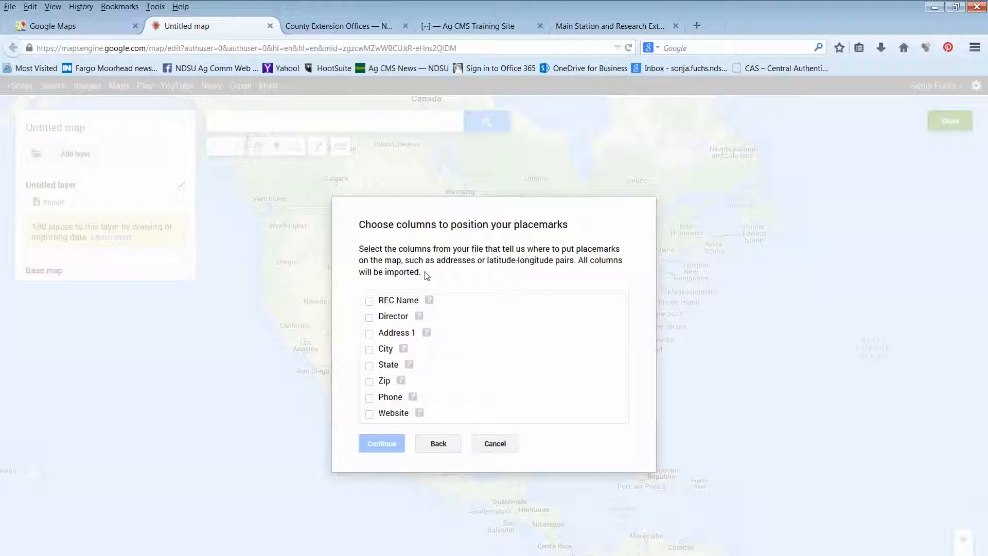
Position the placemarks by the Address 1 and Zip columns, title the markers by REC Name, and finish the import
{"action": "left_click", "coordinate": [369, 334]}
{"action": "left_click", "coordinate": [370, 382]}
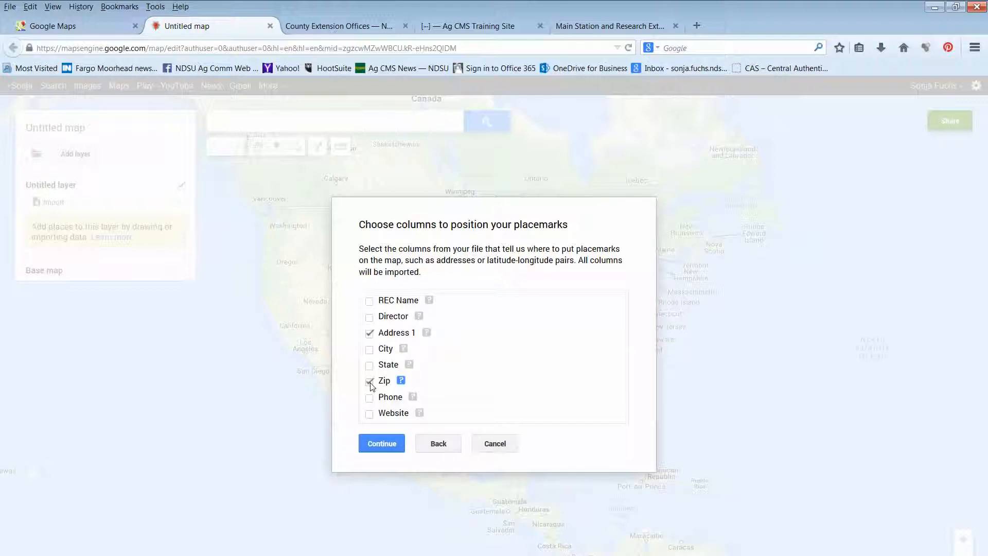
{"action": "left_click", "coordinate": [387, 443]}
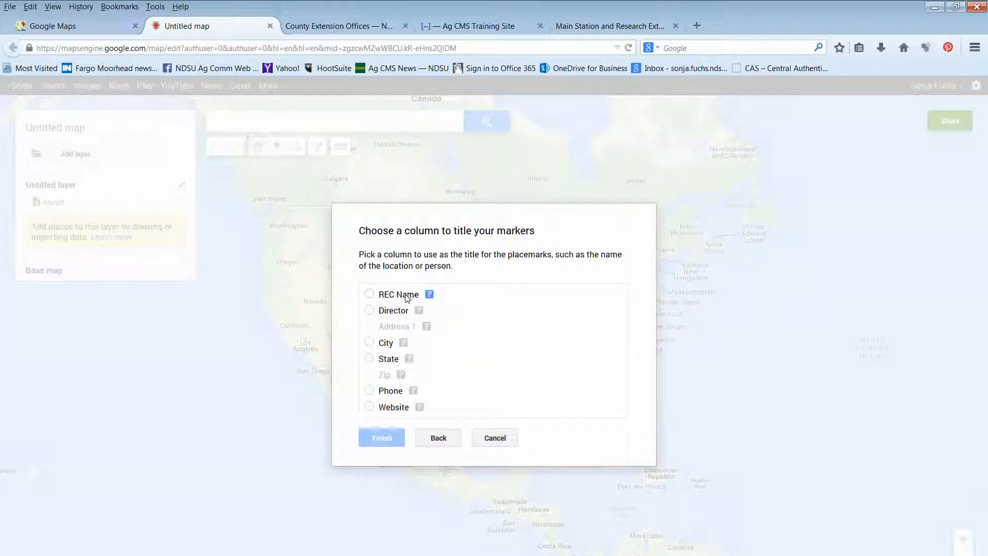
{"action": "left_click", "coordinate": [369, 295]}
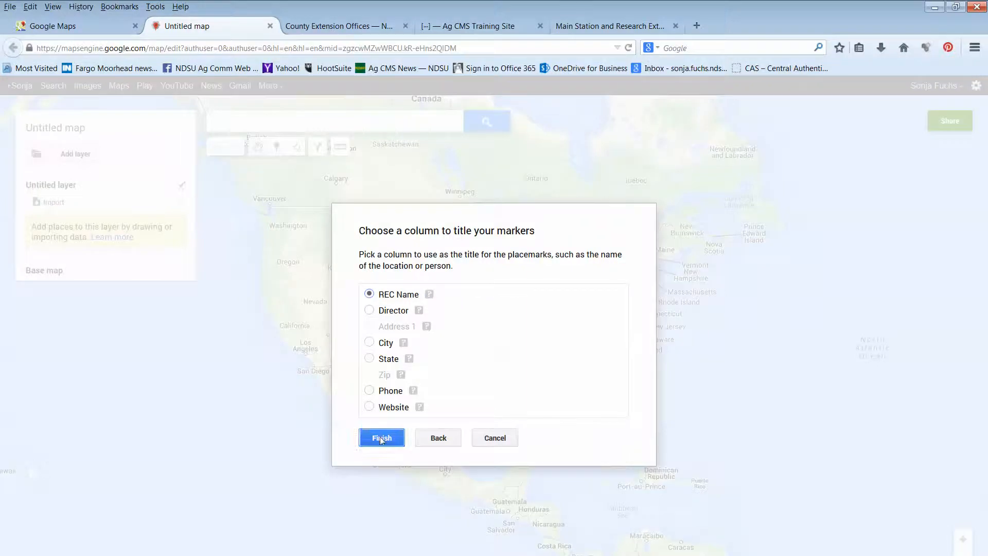
{"action": "left_click", "coordinate": [381, 437]}
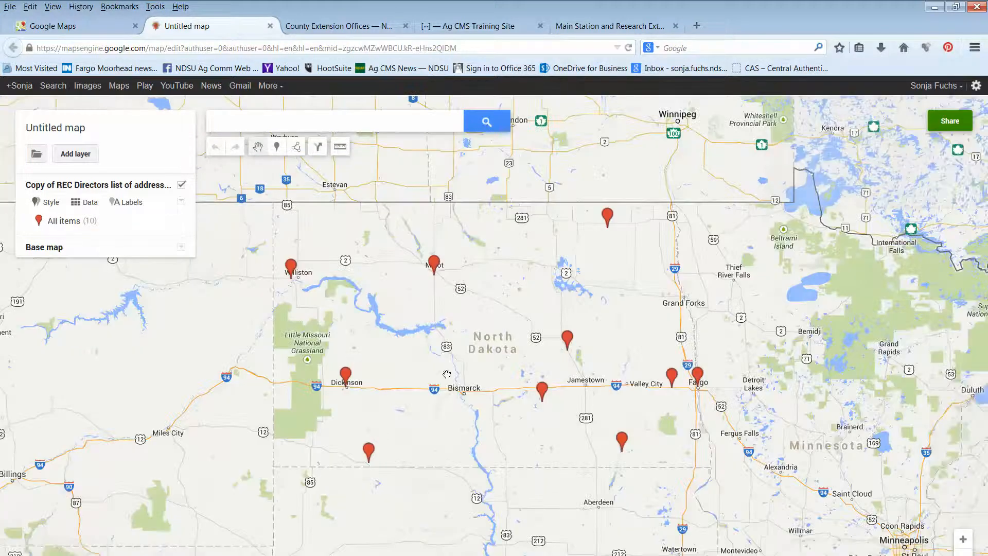
Check the imported placemarks on the map by viewing the Agronomy Seed Farm marker's details, then close them
{"action": "scroll", "coordinate": [380, 436], "scroll_direction": "down", "scroll_amount": 1}
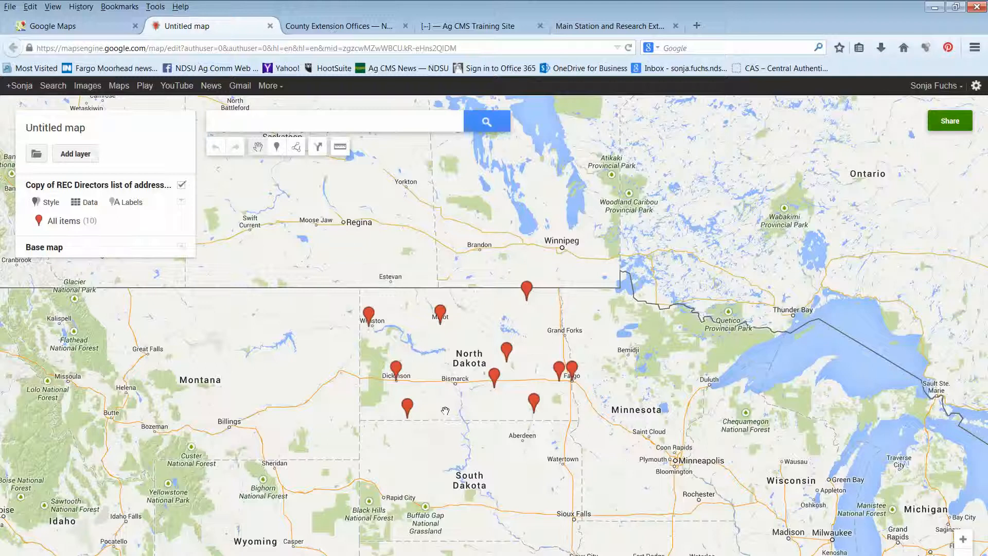
{"action": "left_click", "coordinate": [558, 371]}
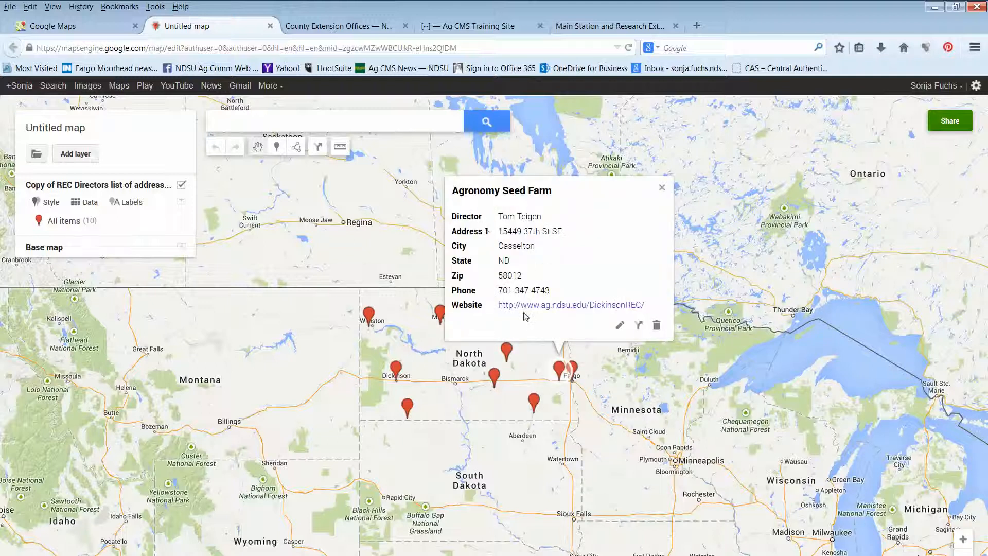
{"action": "left_click", "coordinate": [662, 187]}
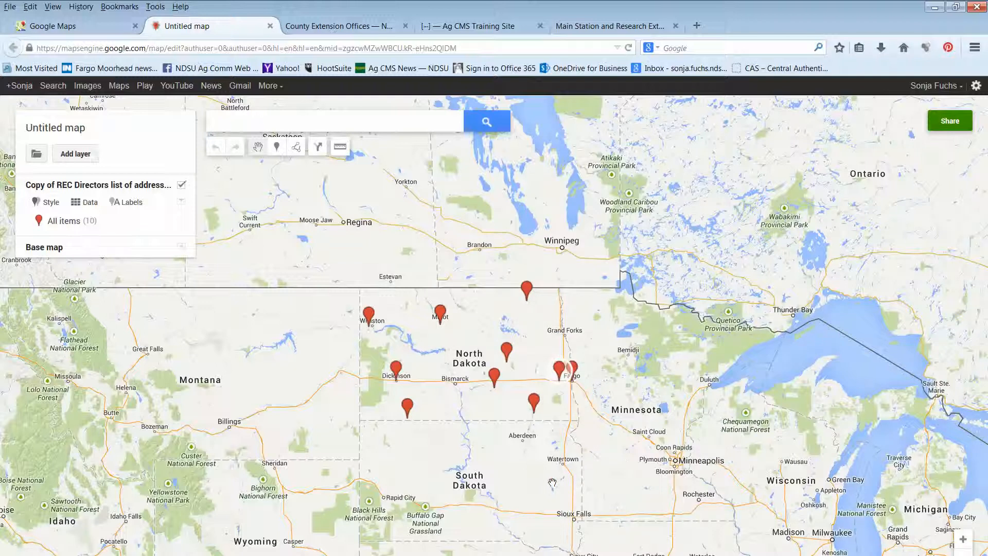
Begin sharing the map, title it "NDSU REC maps" with the description "NDSU RECs", and save
{"action": "left_click", "coordinate": [952, 123]}
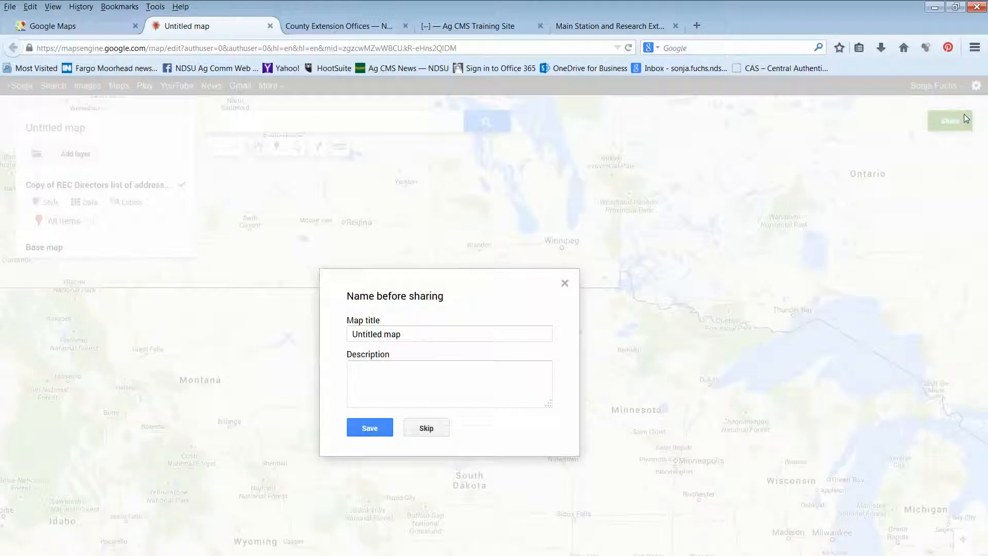
{"action": "left_click_drag", "start_coordinate": [406, 335], "coordinate": [291, 344]}
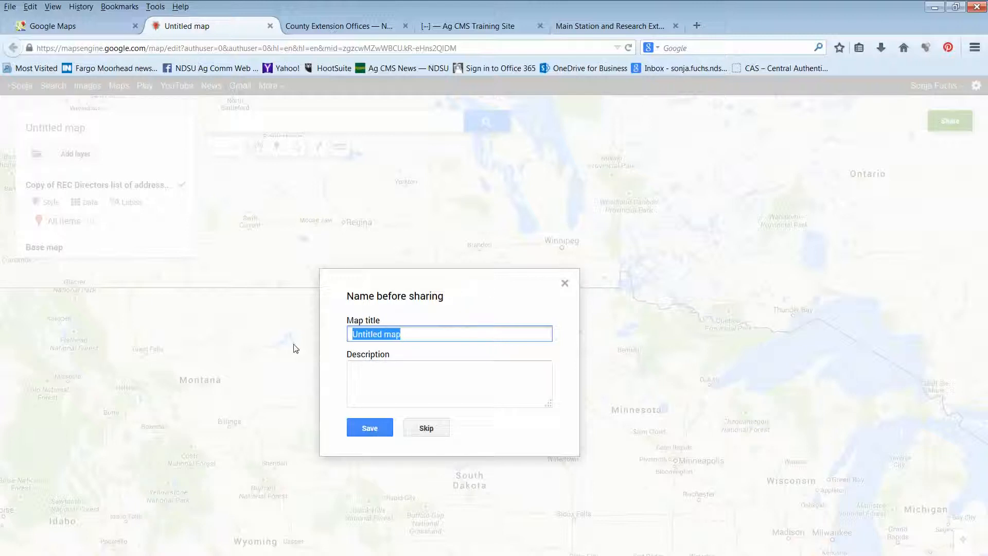
{"action": "type", "text": "ND"}
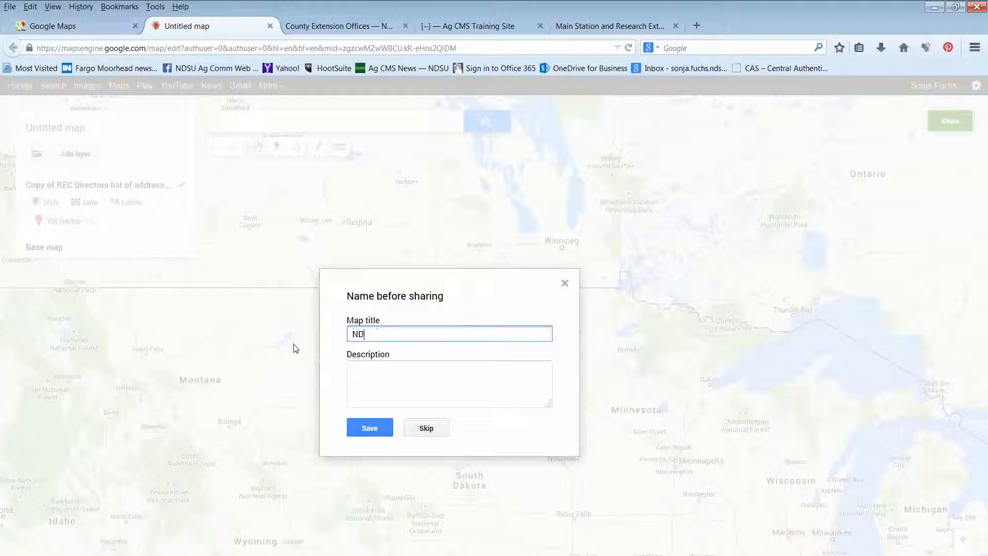
{"action": "type", "text": "SU REC maps"}
{"action": "key", "text": "Tab"}
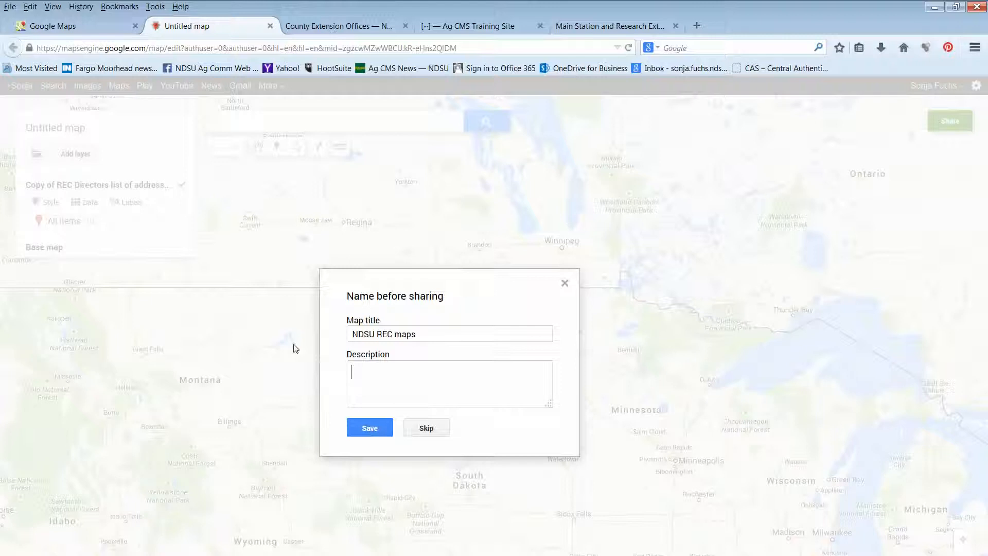
{"action": "type", "text": "NDSU RECs"}
{"action": "left_click", "coordinate": [374, 428]}
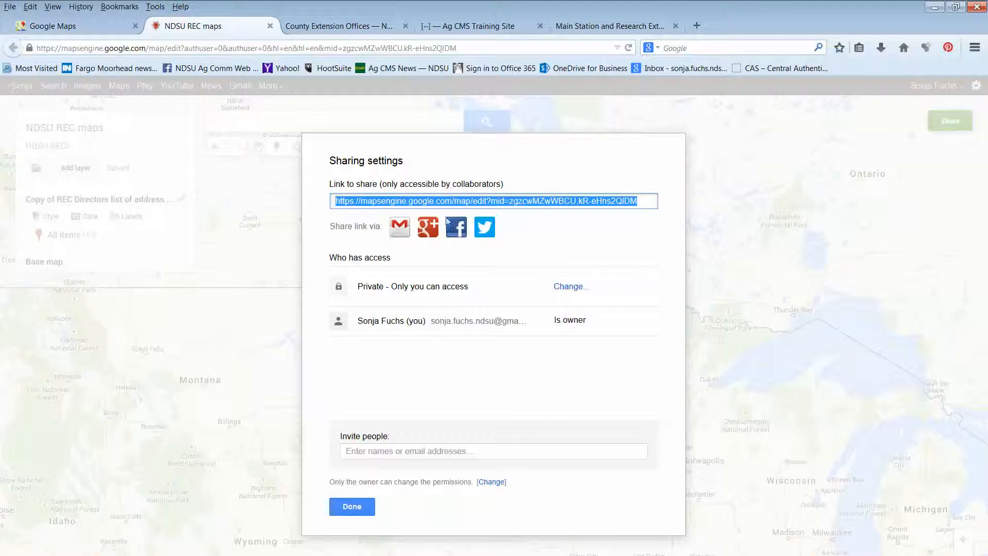
Change the map's visibility to Public on the web and finish the sharing settings without inviting anyone
{"action": "left_click", "coordinate": [394, 452]}
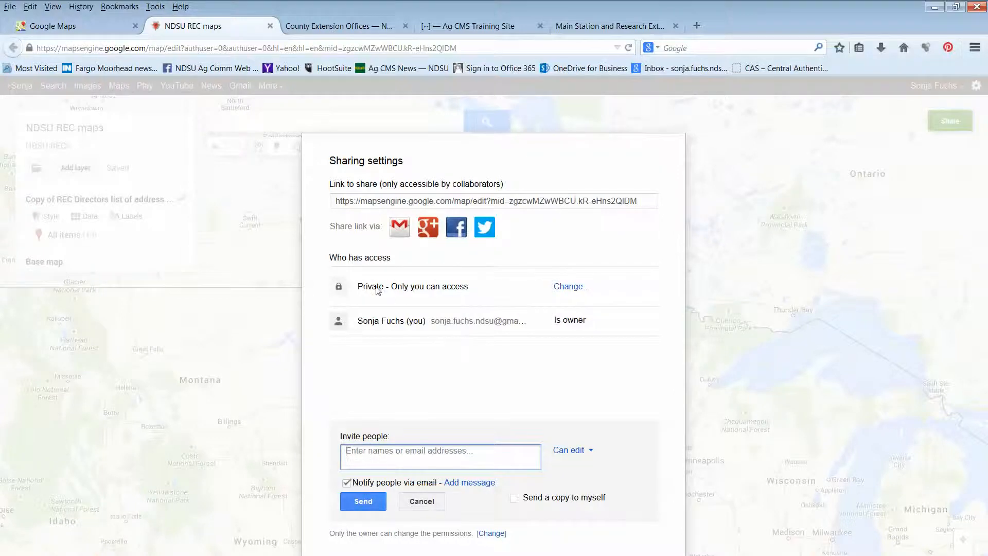
{"action": "left_click", "coordinate": [581, 289]}
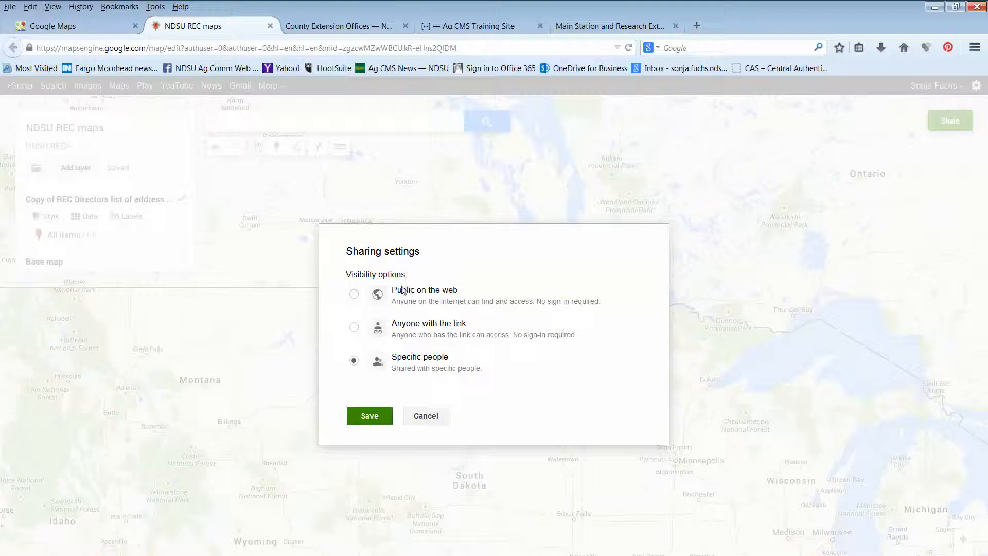
{"action": "left_click", "coordinate": [355, 294]}
{"action": "left_click", "coordinate": [383, 444]}
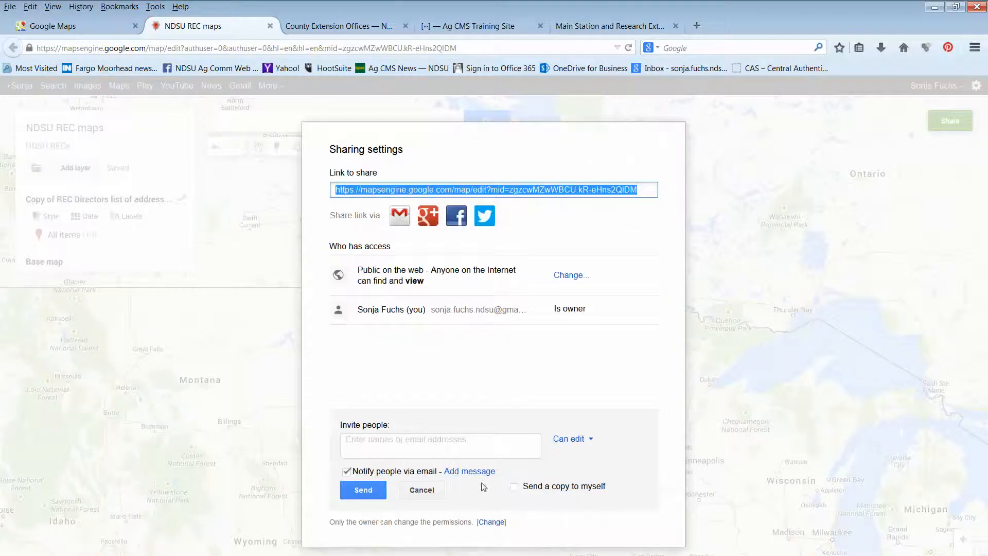
{"action": "left_click", "coordinate": [441, 497]}
{"action": "left_click", "coordinate": [362, 497]}
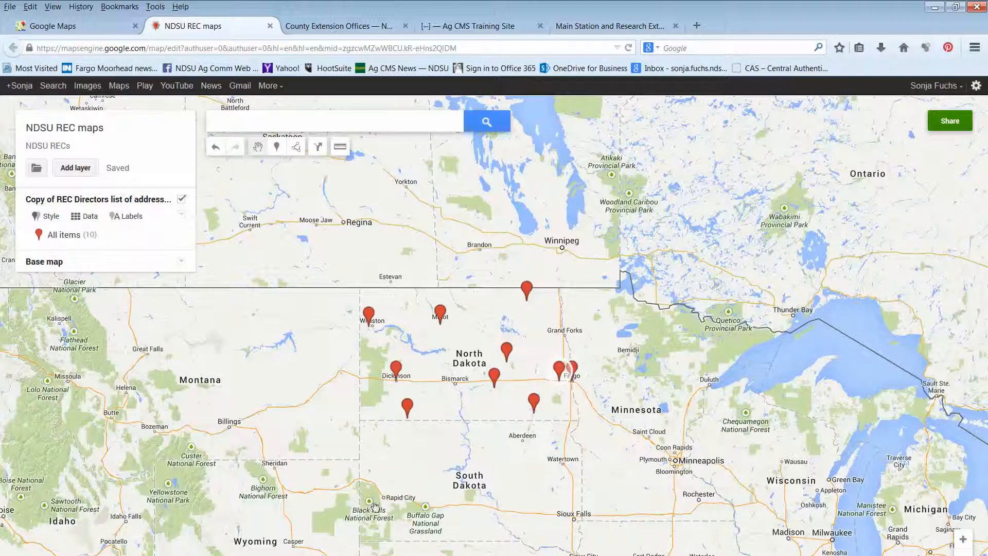
Look over the maps embedded on the County Extension Offices and Research Extension Centers pages, and recheck the new map's sharing settings
{"action": "left_click", "coordinate": [330, 26]}
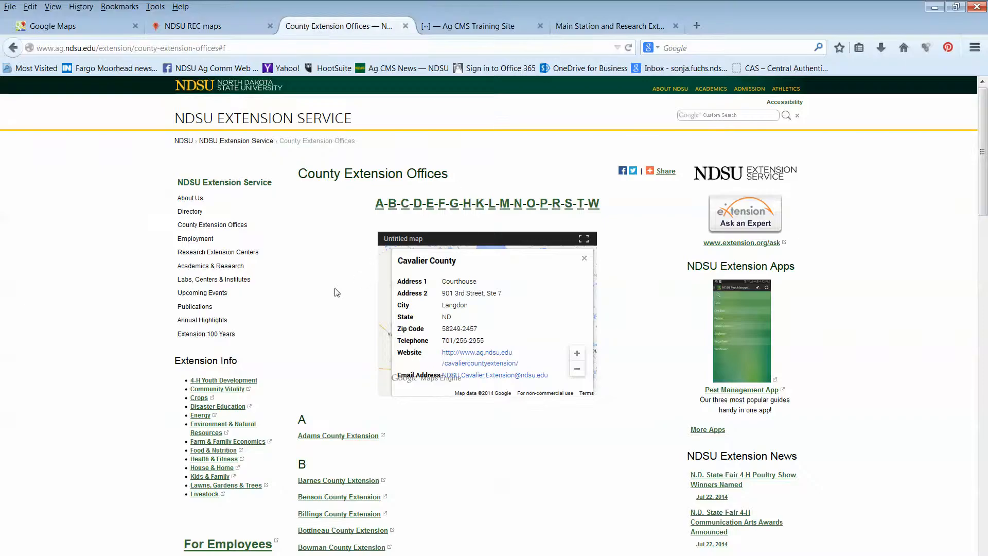
{"action": "left_click", "coordinate": [585, 258]}
{"action": "left_click", "coordinate": [610, 26]}
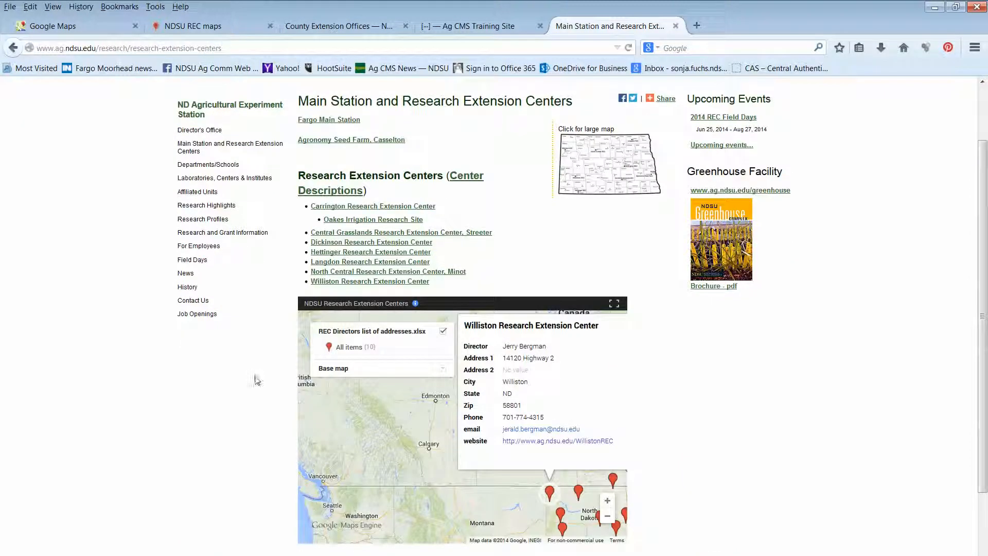
{"action": "left_click", "coordinate": [92, 32]}
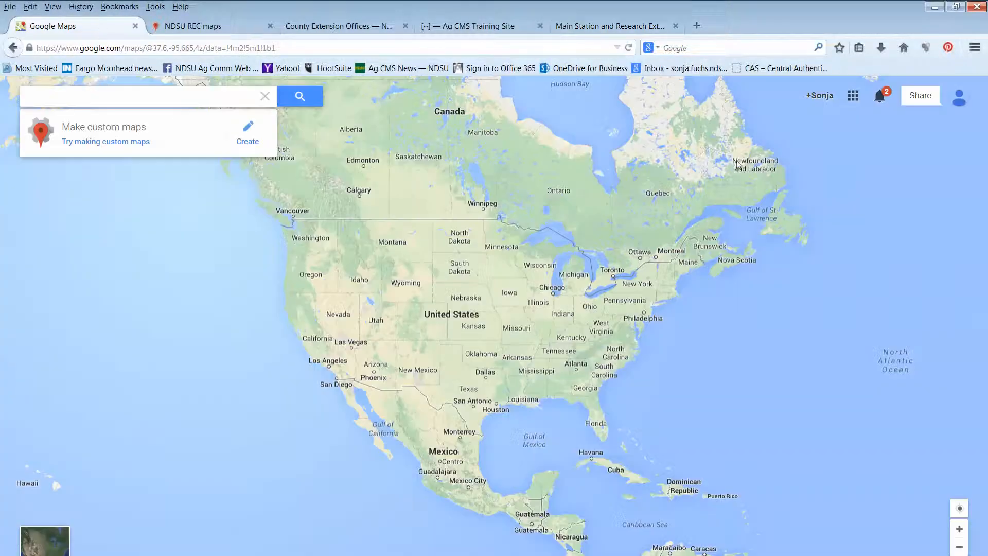
{"action": "left_click", "coordinate": [211, 26]}
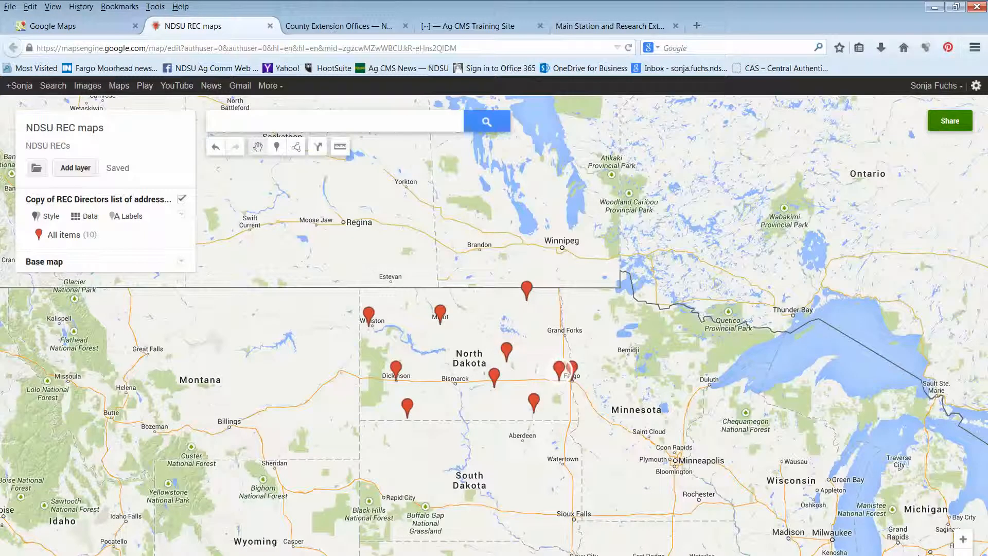
{"action": "left_click", "coordinate": [950, 121]}
{"action": "left_click", "coordinate": [913, 196]}
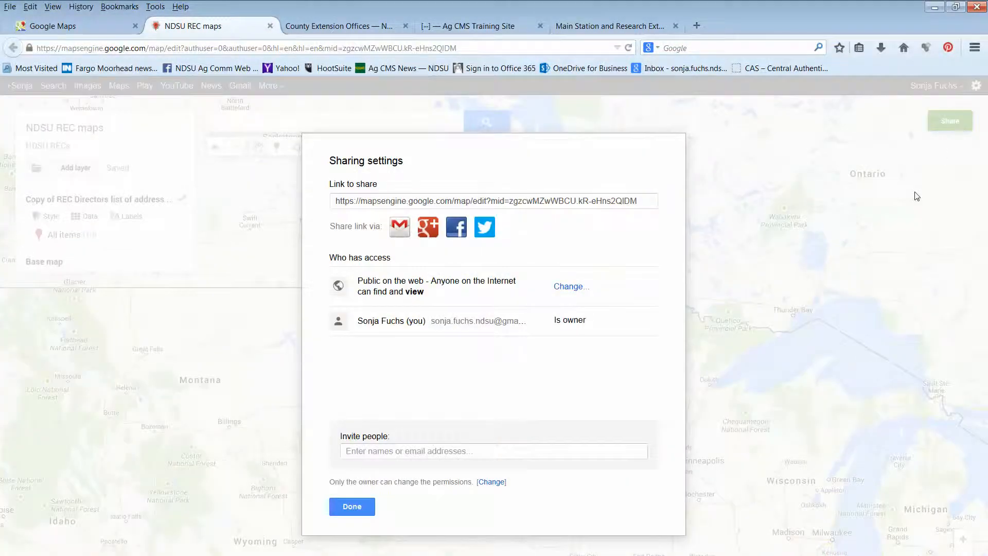
{"action": "left_click", "coordinate": [352, 507]}
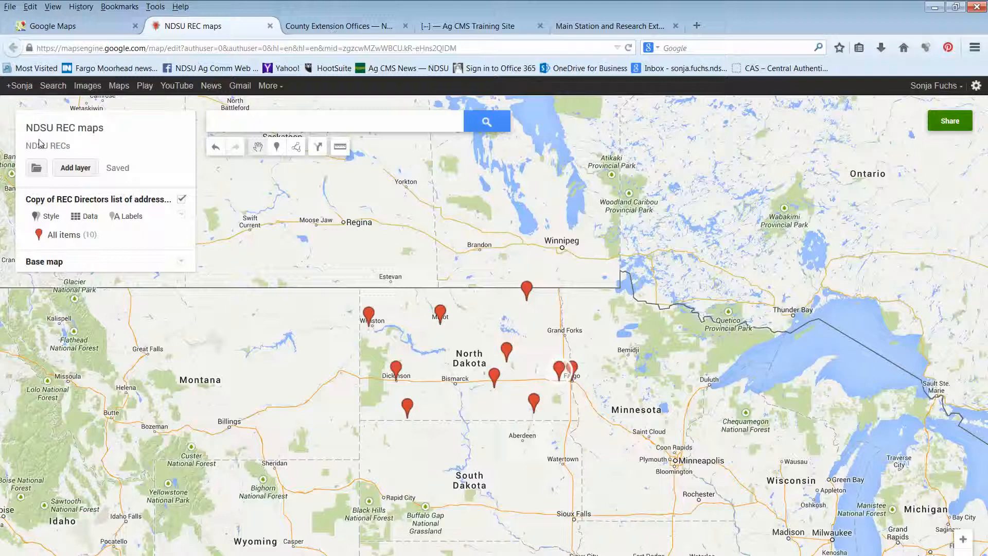
Open the embed option for the NDSU REC maps map and copy its iframe HTML code
{"action": "left_click", "coordinate": [37, 168]}
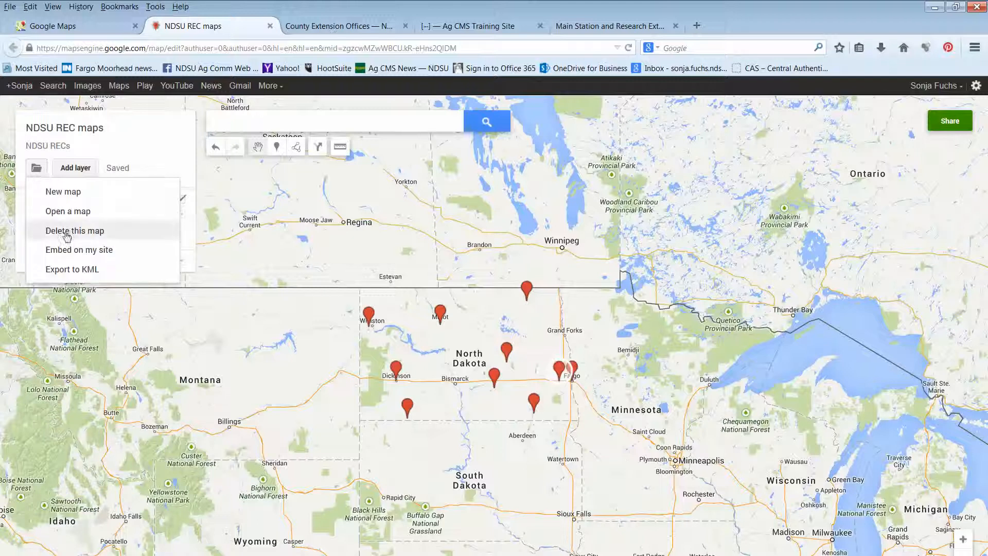
{"action": "left_click", "coordinate": [71, 251]}
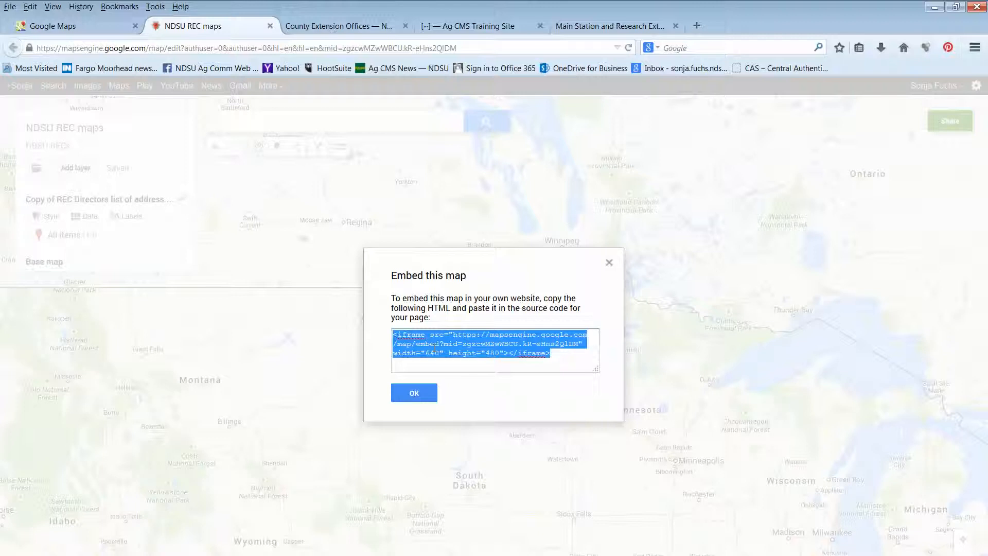
{"action": "right_click", "coordinate": [433, 346]}
{"action": "left_click", "coordinate": [465, 388]}
{"action": "left_click", "coordinate": [416, 398]}
Switch to the Ag CMS Training Site and paste the map's iframe code into the HTML source of the new page's body text
{"action": "left_click", "coordinate": [477, 31]}
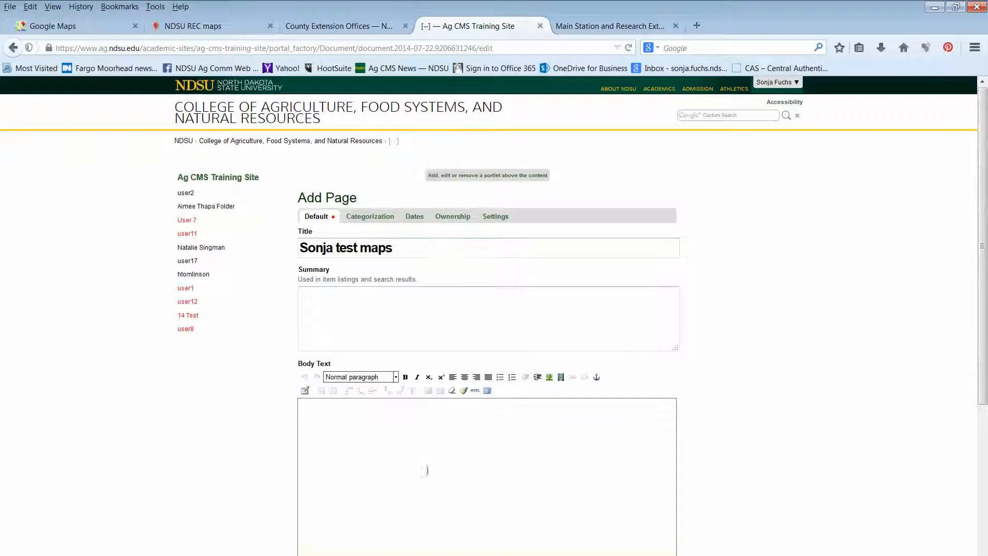
{"action": "scroll", "coordinate": [319, 439], "scroll_direction": "down", "scroll_amount": 2}
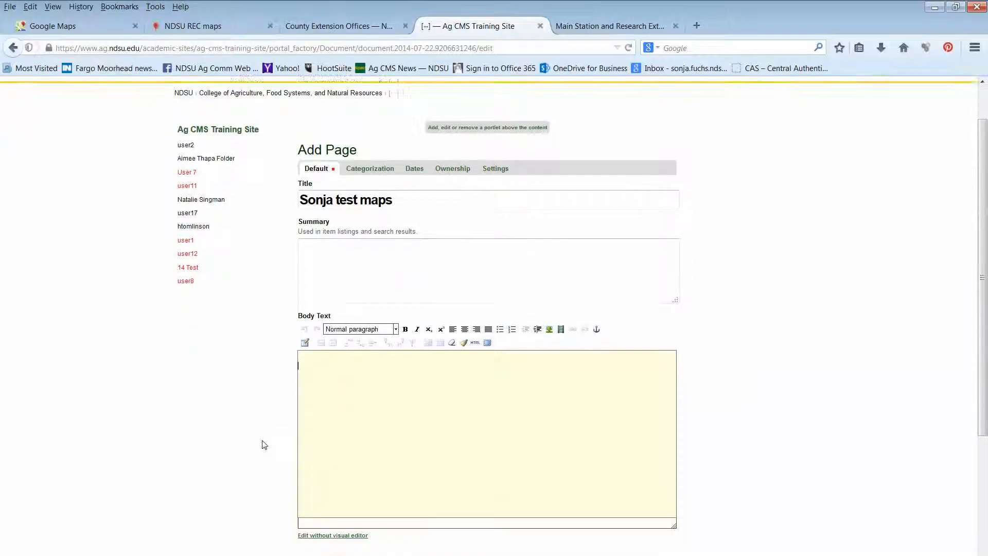
{"action": "left_click", "coordinate": [325, 380]}
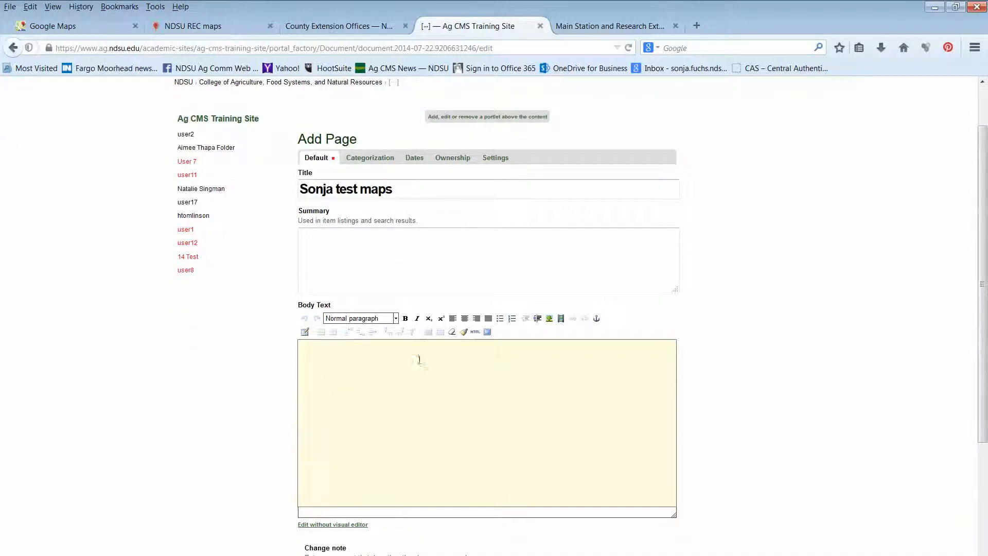
{"action": "left_click", "coordinate": [475, 332]}
{"action": "right_click", "coordinate": [348, 306]}
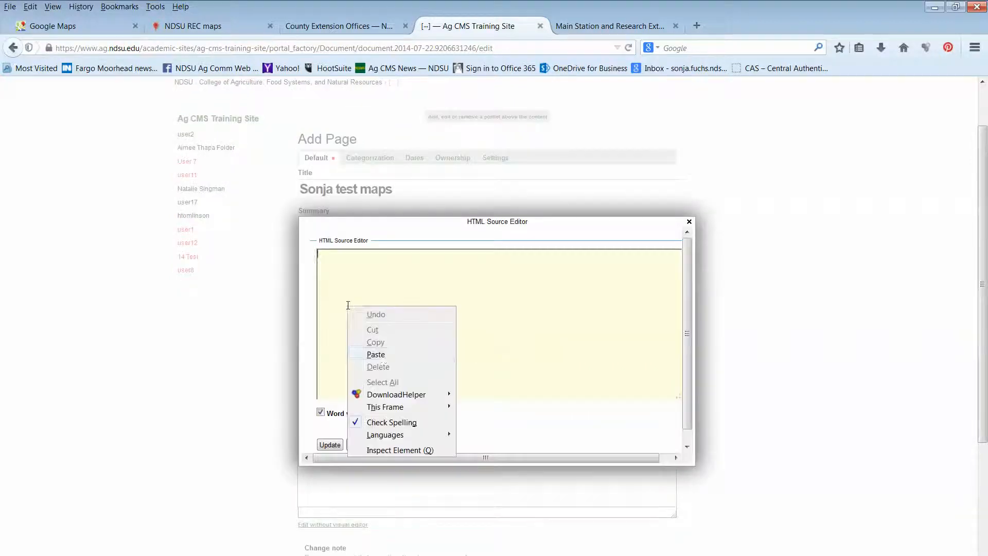
{"action": "left_click", "coordinate": [376, 355]}
{"action": "scroll", "coordinate": [452, 358], "scroll_direction": "down", "scroll_amount": 1}
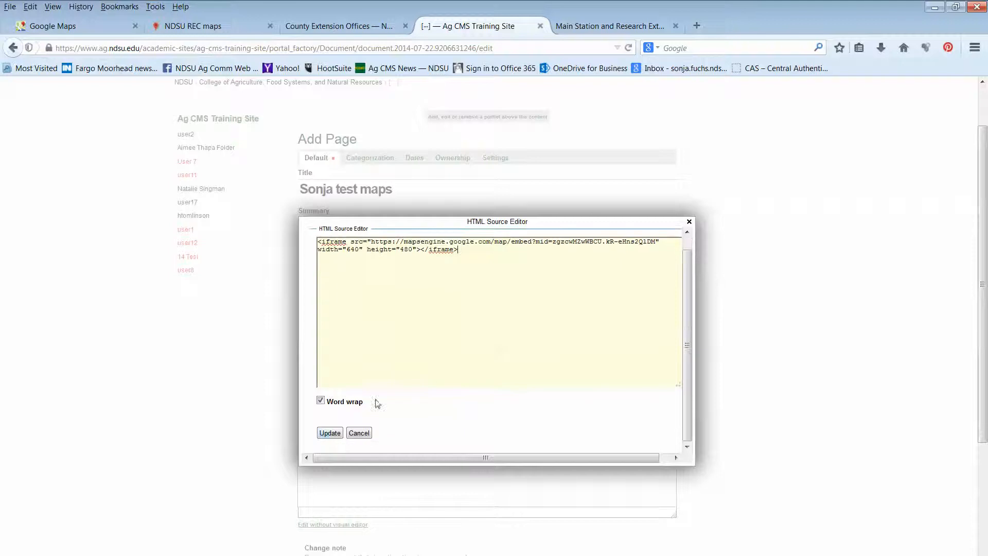
{"action": "left_click", "coordinate": [330, 433]}
Save the new test maps page and view the embedded map on it
{"action": "scroll", "coordinate": [240, 470], "scroll_direction": "down", "scroll_amount": 2}
{"action": "left_click", "coordinate": [318, 537]}
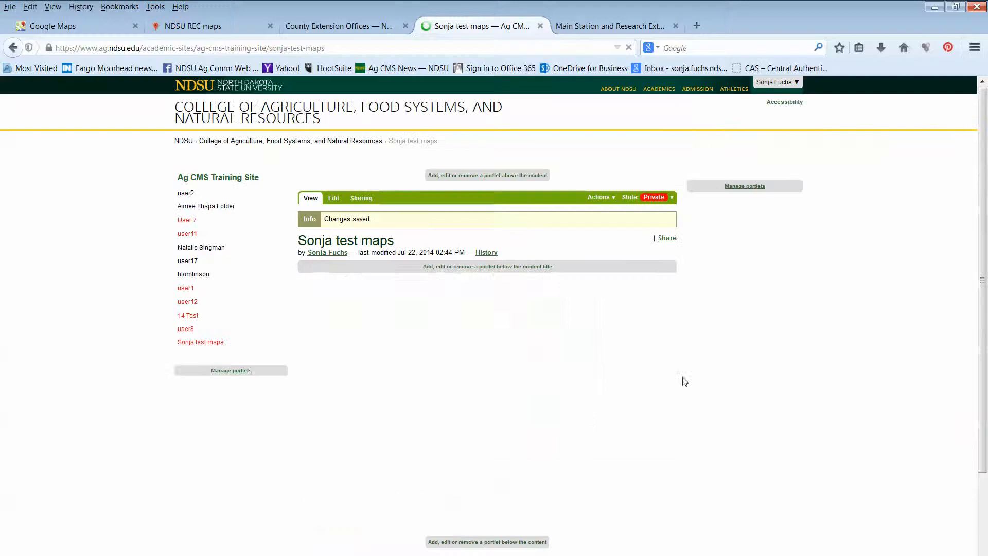
{"action": "scroll", "coordinate": [809, 448], "scroll_direction": "down", "scroll_amount": 2}
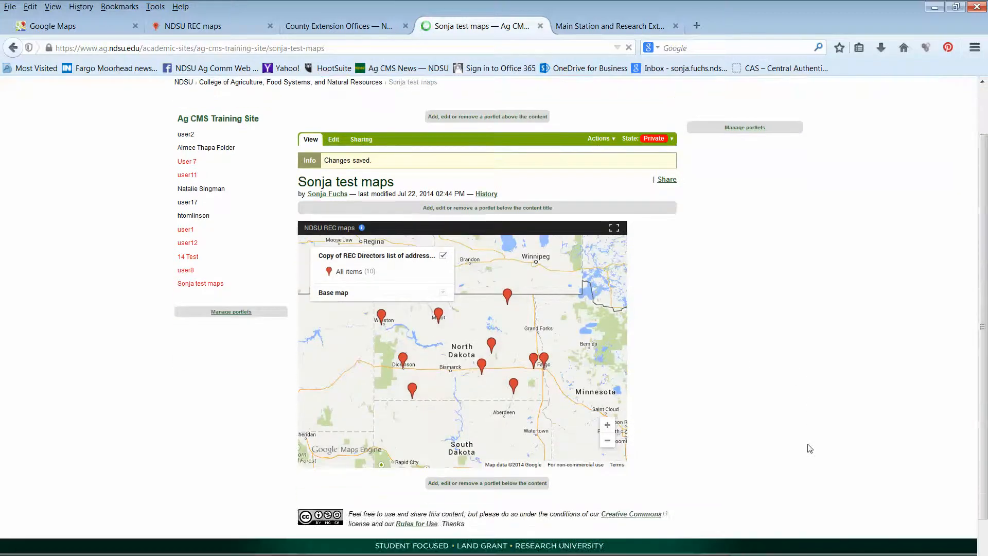